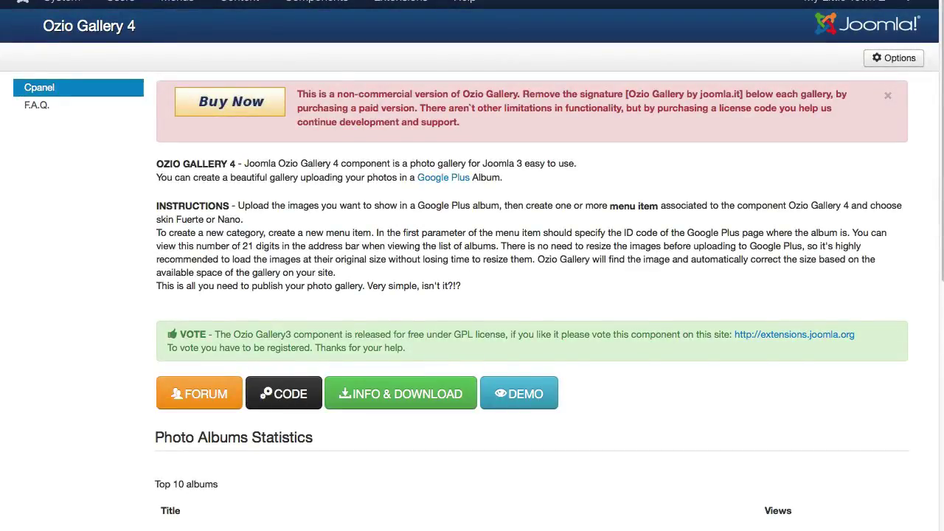
Zoom in on the Ozio Gallery 4 control panel and close the pink non-commercial banner.
key("ctrl+plus")
key("ctrl+plus")
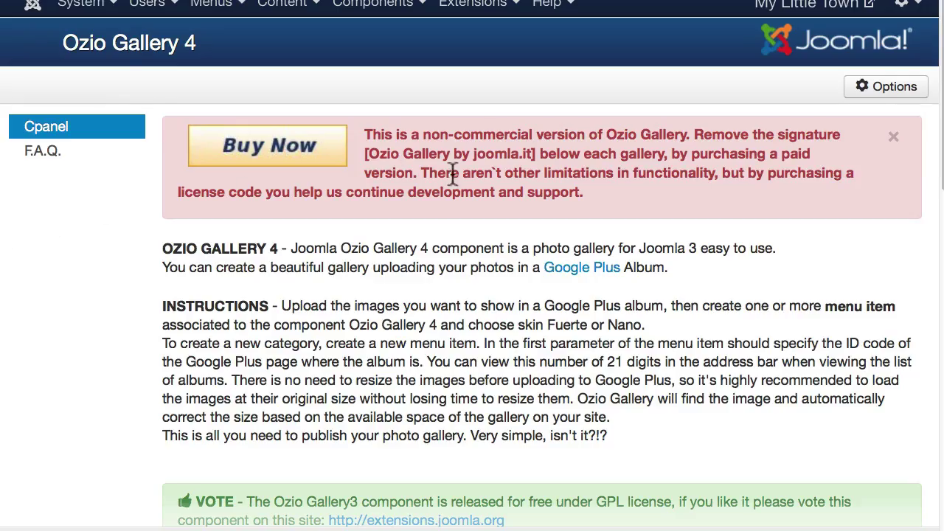
left_click(895, 138)
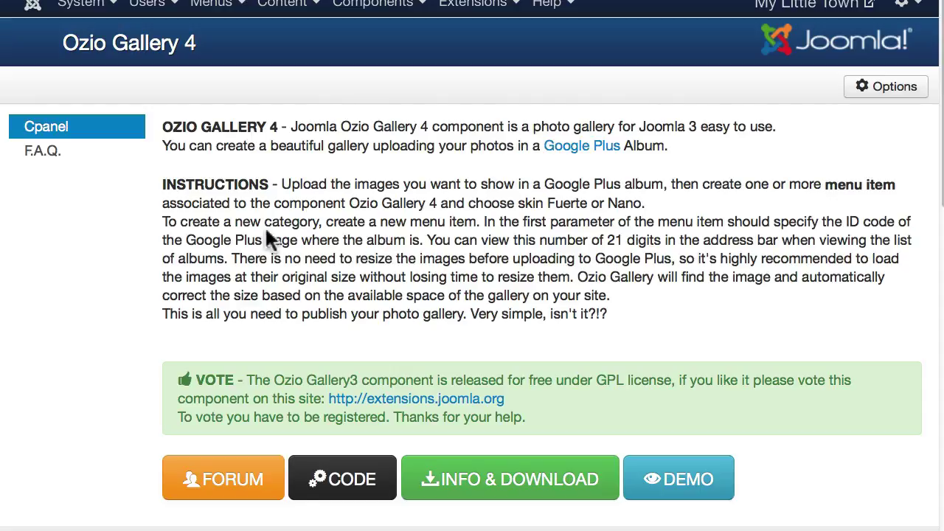
Start a new Main Menu item titled 'Photo Gallery'.
left_click(215, 9)
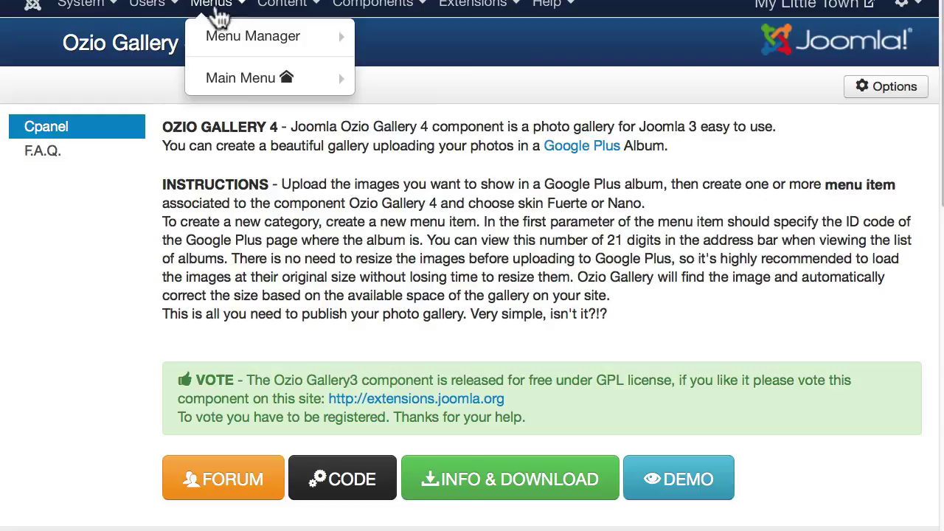
mouse_move(326, 80)
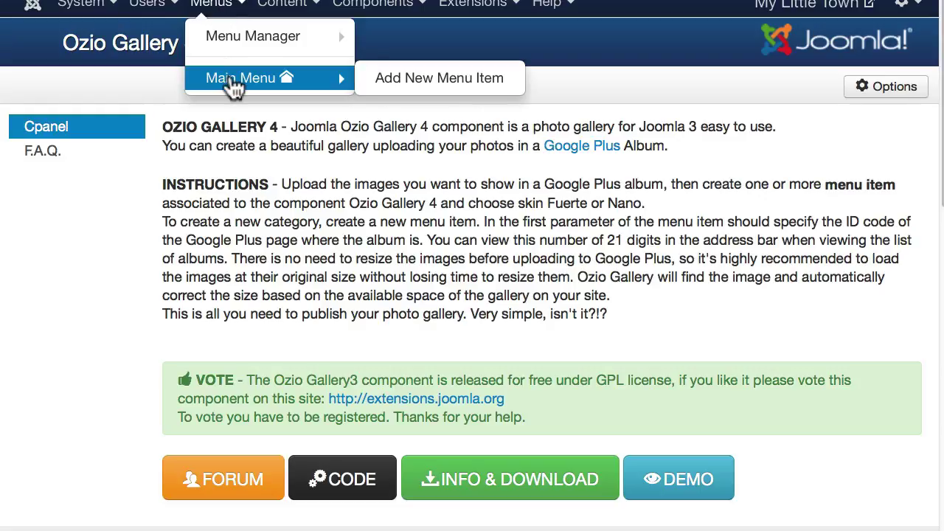
left_click(465, 78)
left_click(151, 146)
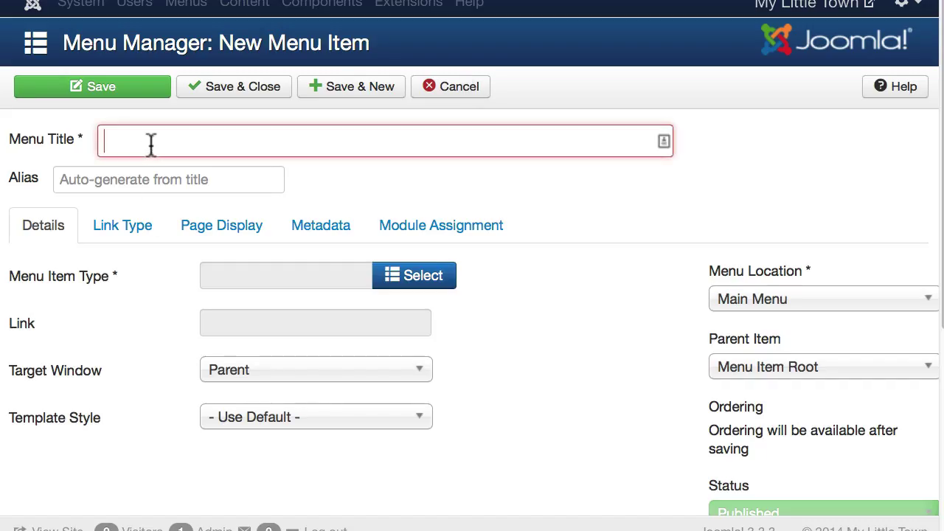
type("Photo Gallery")
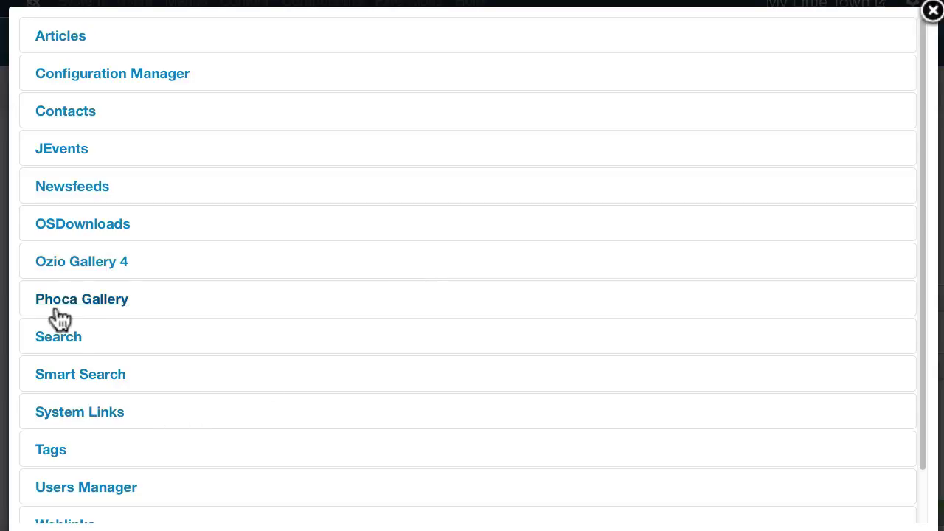
Set the menu item type to Ozio Gallery 4's Skin Fuerte and zoom the page out.
left_click(83, 266)
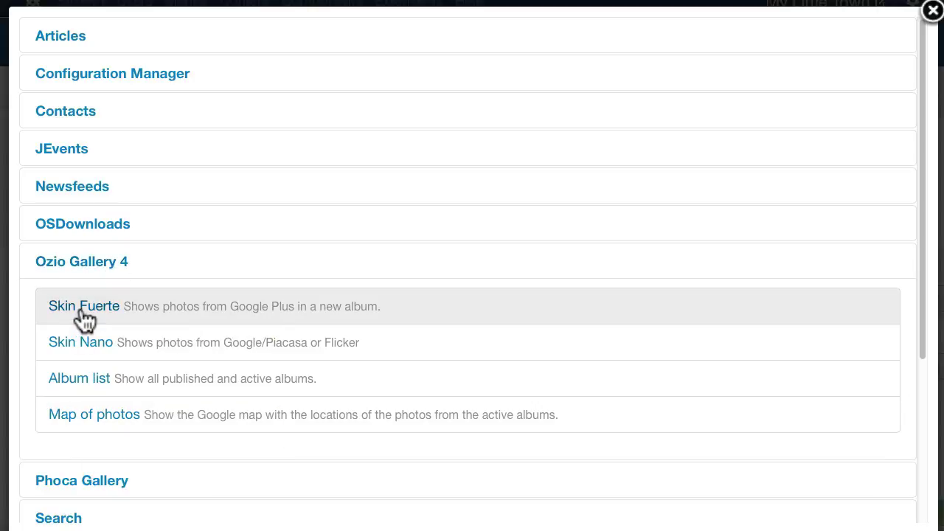
left_click(83, 307)
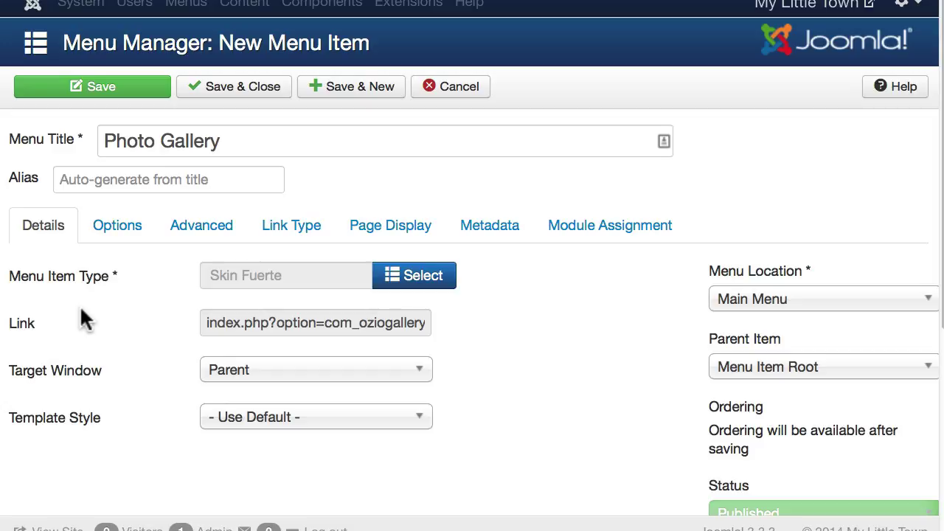
key("super+minus")
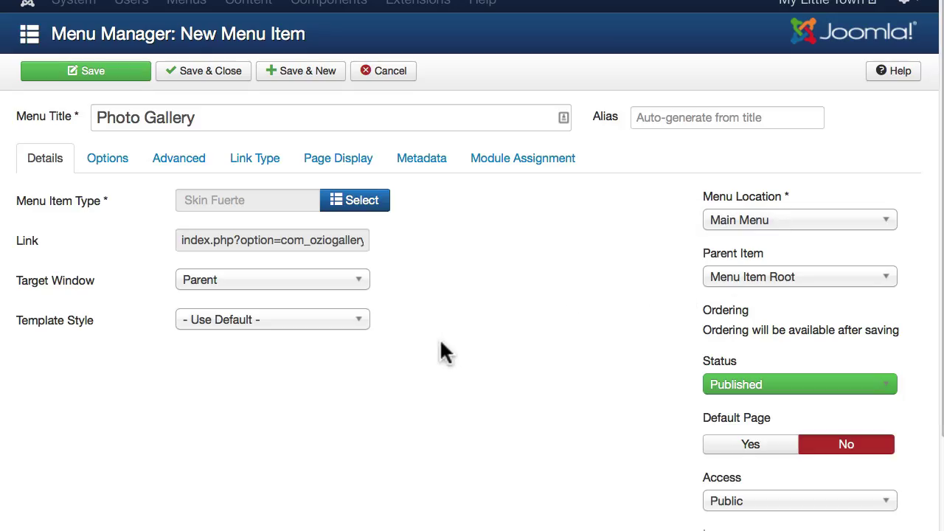
Show the item's options and scroll to the Google+ user id, album visibility and album name fields.
left_click(112, 161)
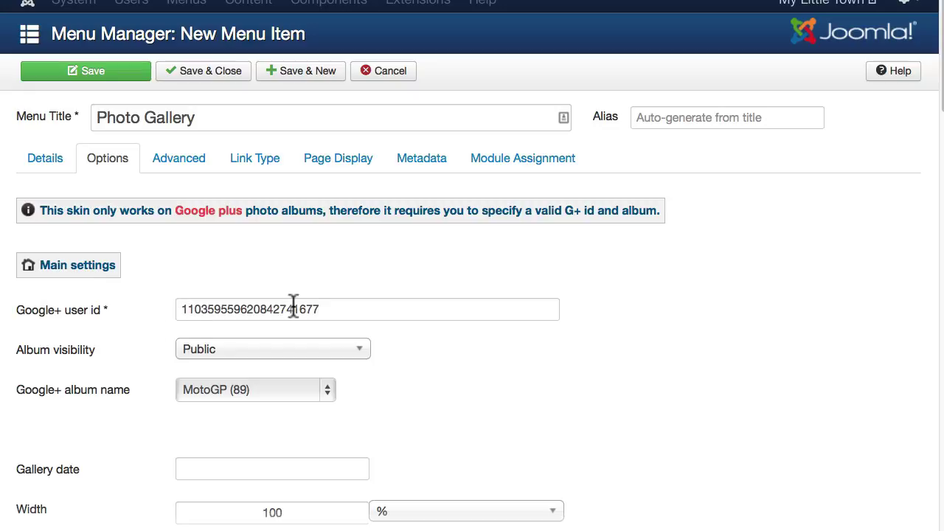
scroll(150, 313, "down", 3)
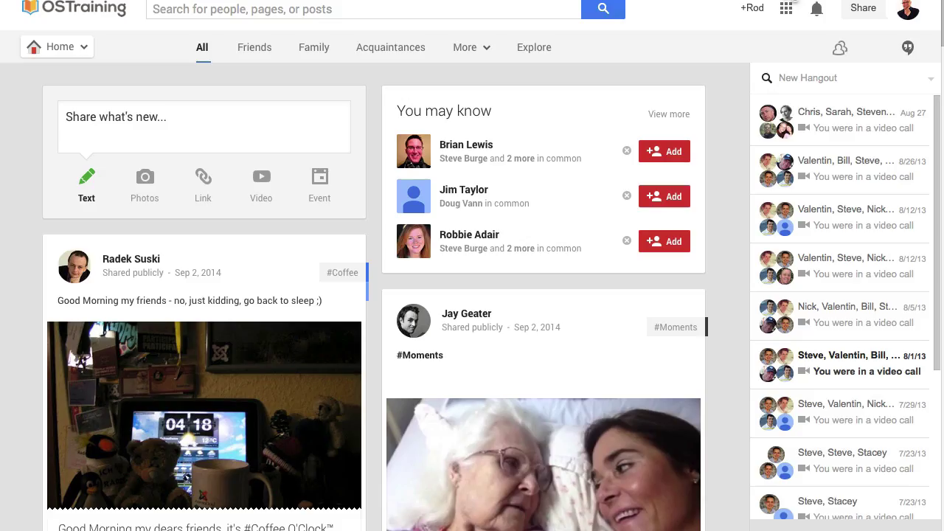
Open your Google+ profile and select the numeric profile ID in its address.
scroll(256, 218, "down", 15)
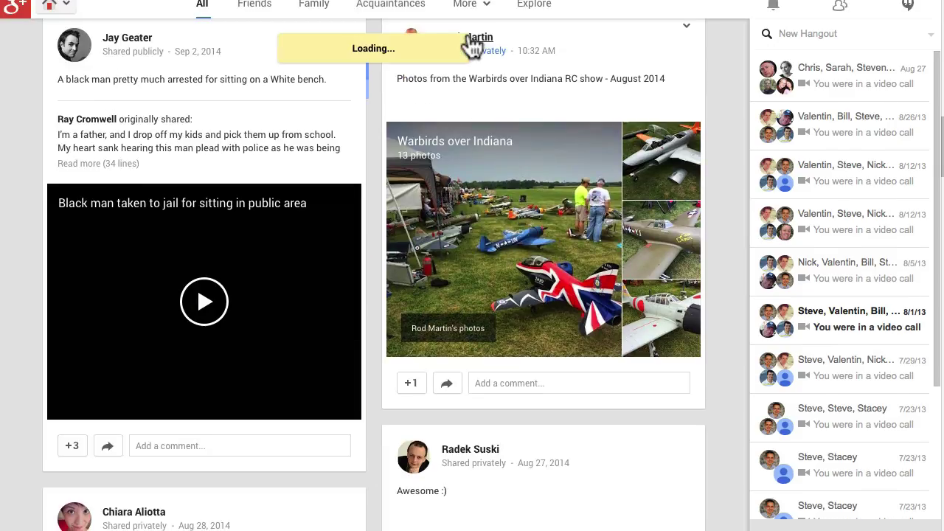
left_click(470, 40)
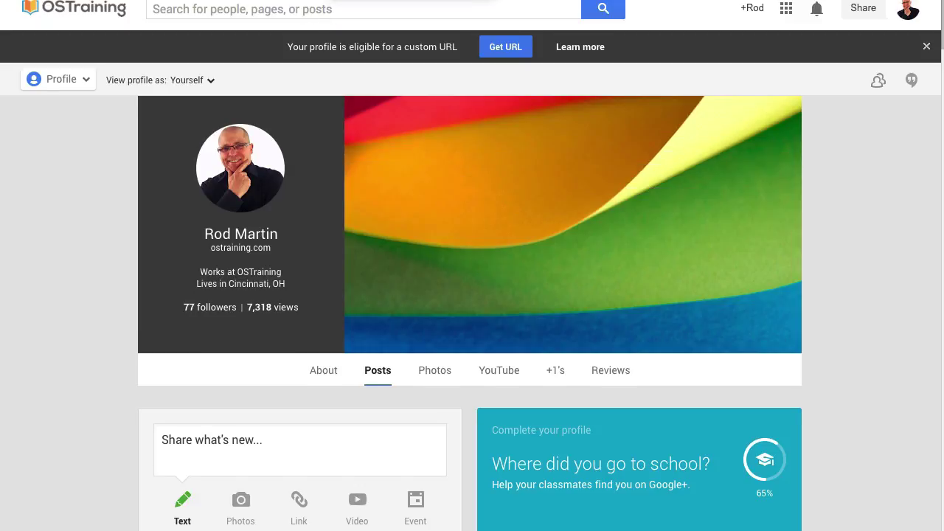
scroll(472, 266, "up", 1)
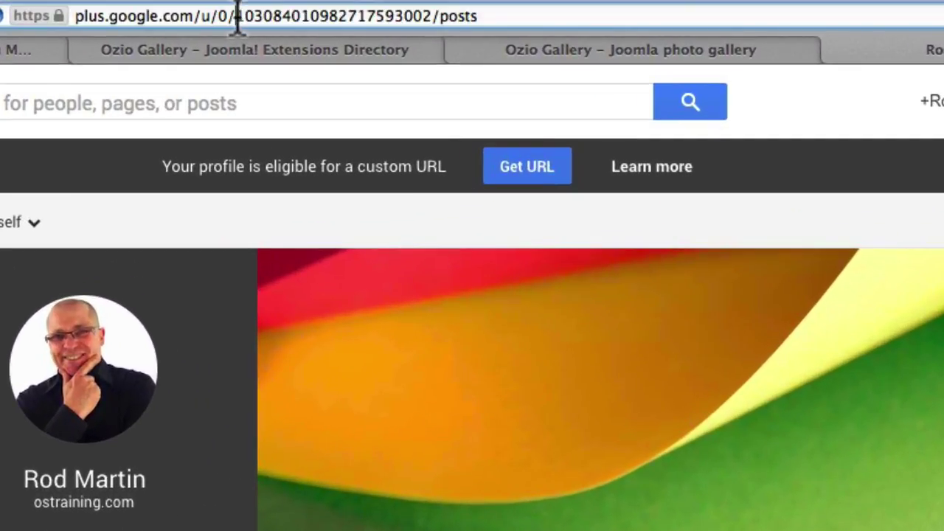
left_click_drag(237, 16, 430, 16)
key("ctrl+c")
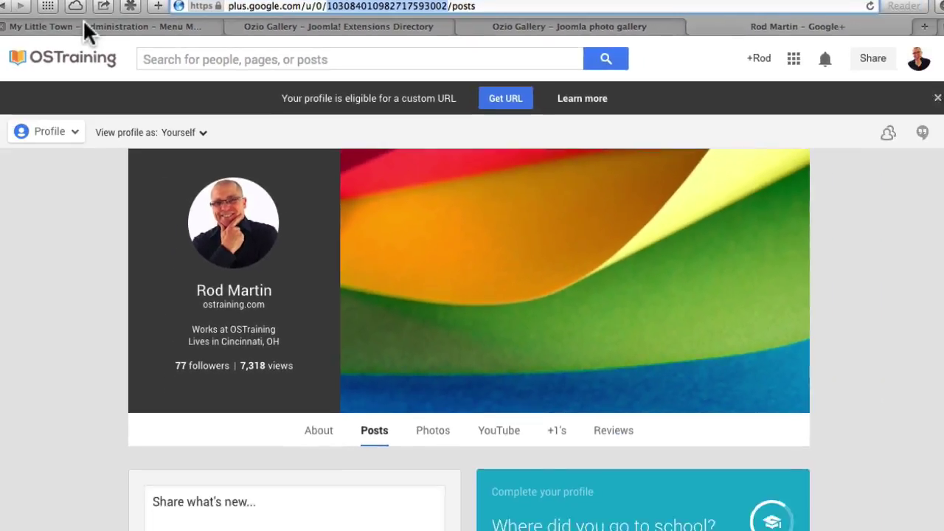
Paste the copied profile ID as the Google+ user id and set album visibility to Limited.
left_click(84, 25)
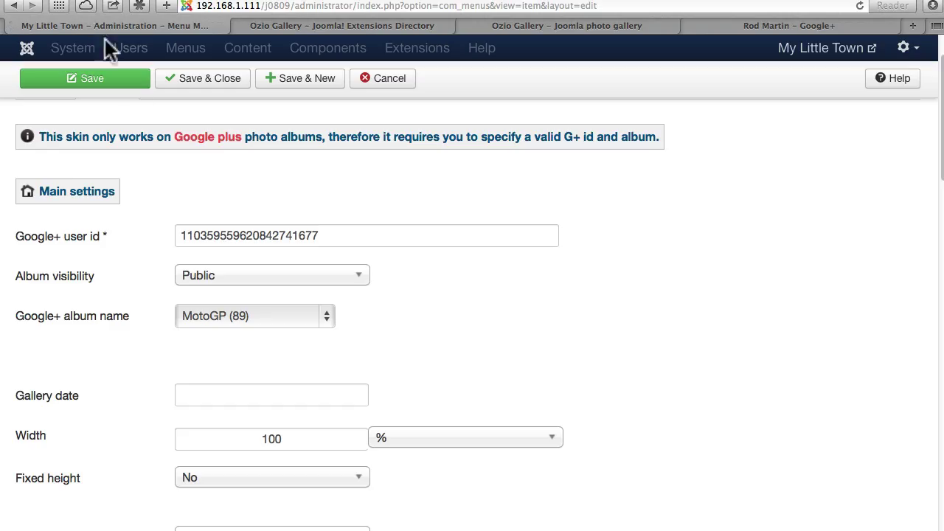
double_click(231, 236)
key("ctrl+v")
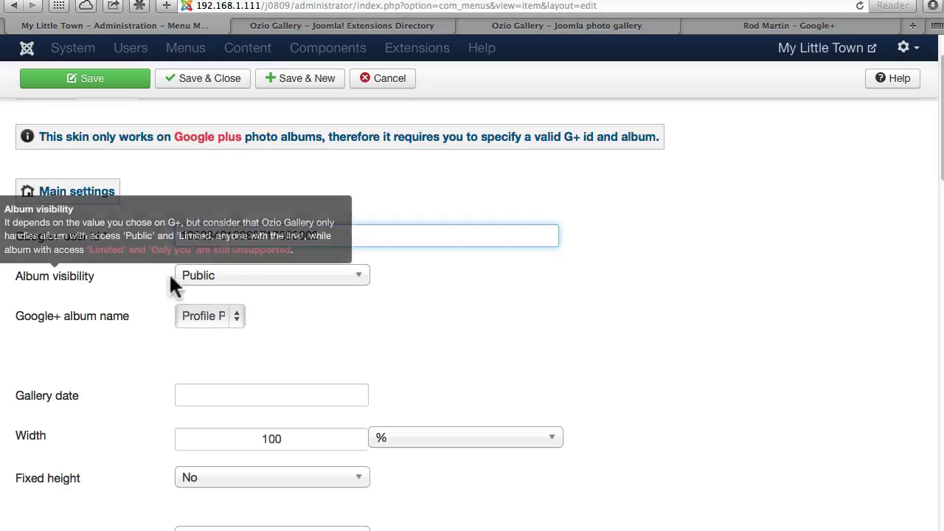
left_click(248, 279)
left_click(249, 321)
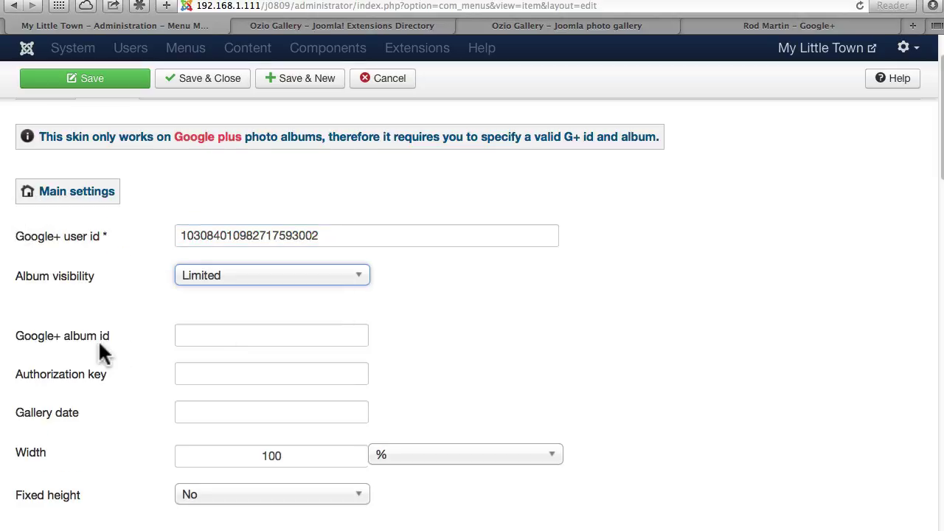
mouse_move(34, 344)
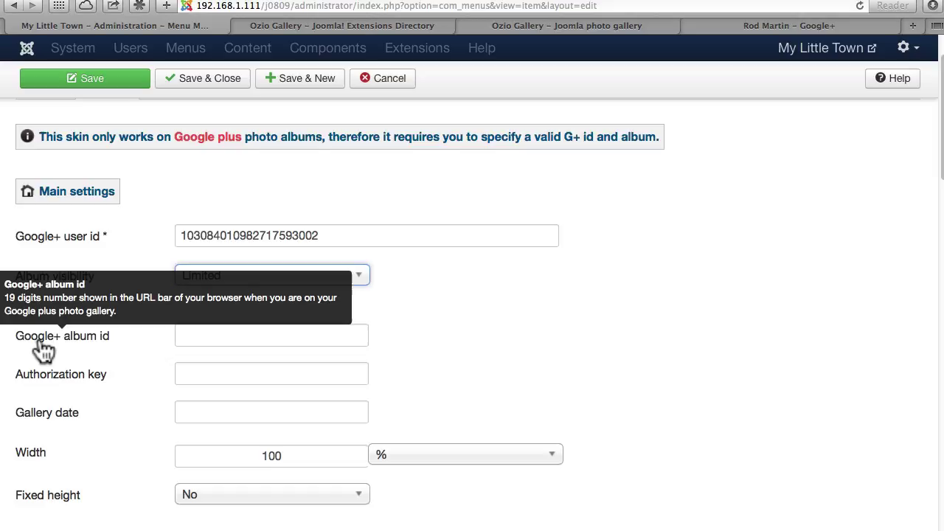
Paste the album id copied from the Google+ page into the Google+ album id field.
left_click(798, 25)
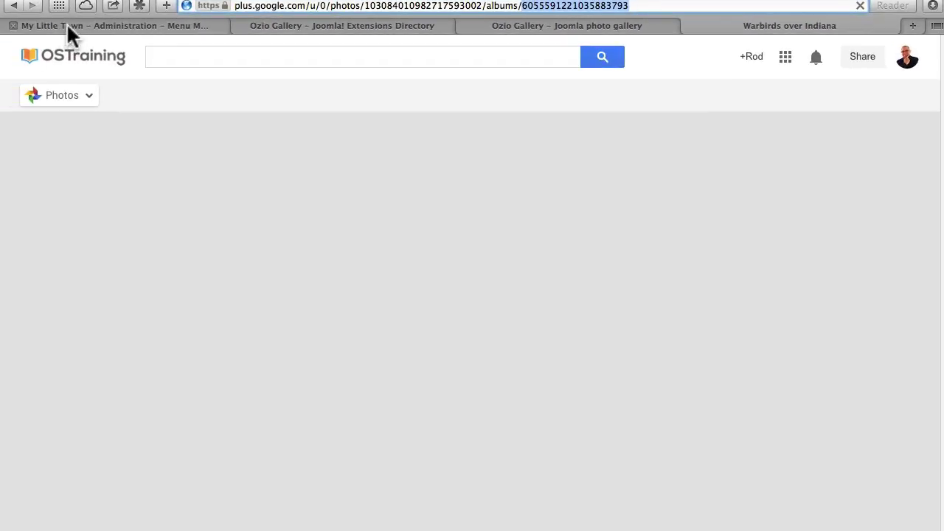
left_click(67, 25)
left_click(207, 338)
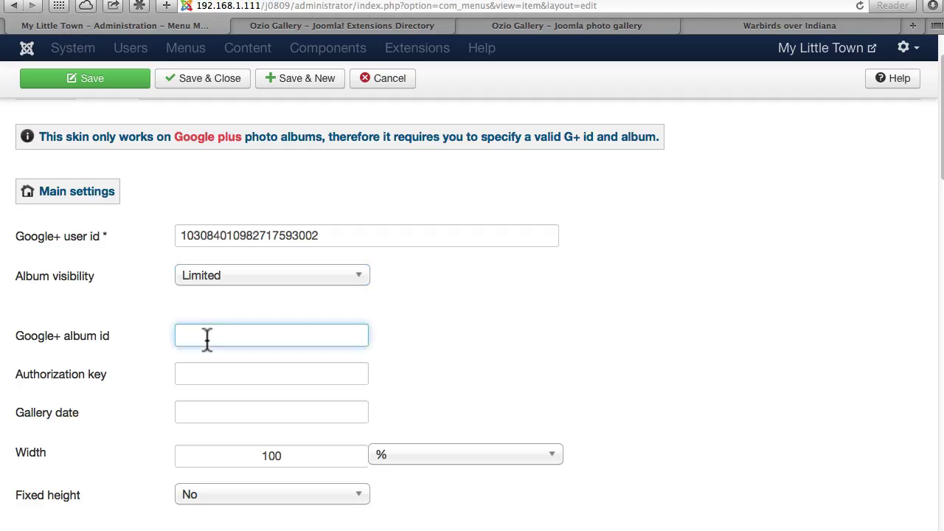
key("super+v")
mouse_move(21, 375)
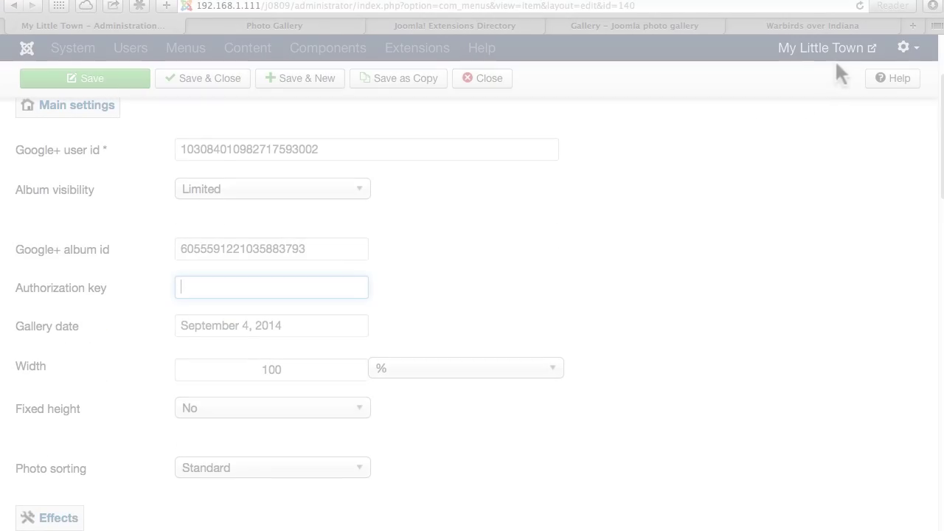
Paste the authkey from the Warbirds over Indiana album address into the authorization key field.
left_click(815, 25)
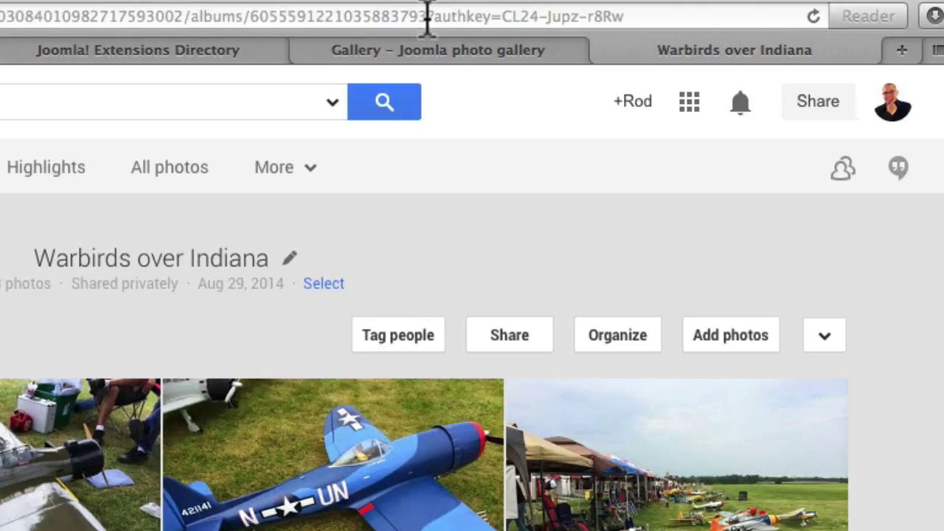
left_click_drag(501, 18, 721, 19)
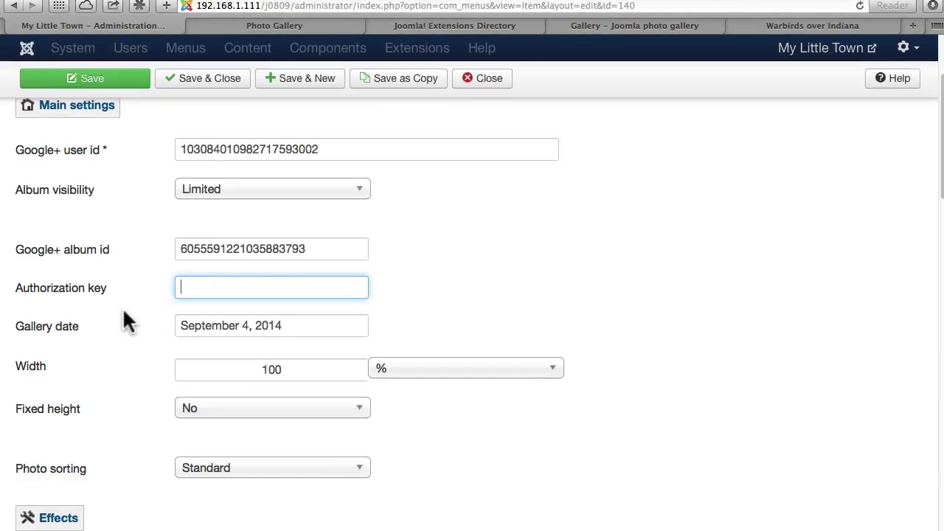
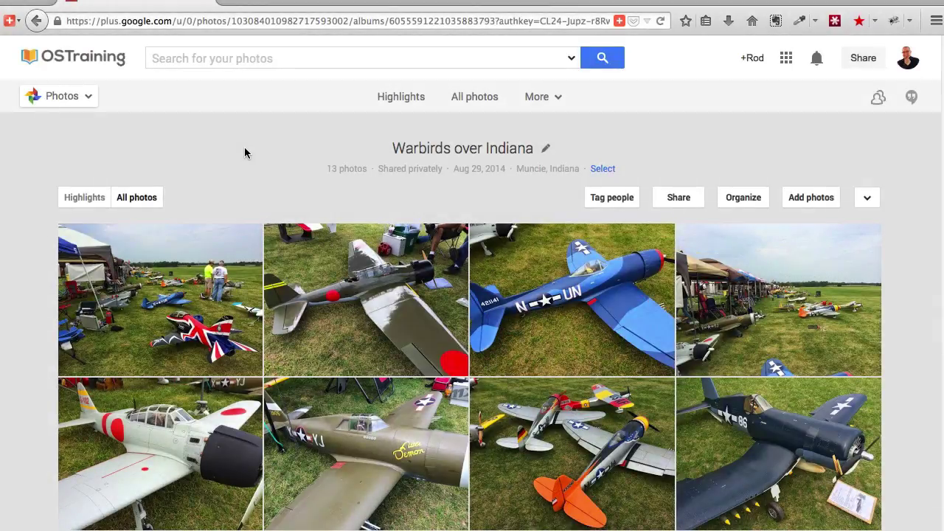
Select the authkey at the end of the Warbirds over Indiana album's share link.
left_click(547, 150)
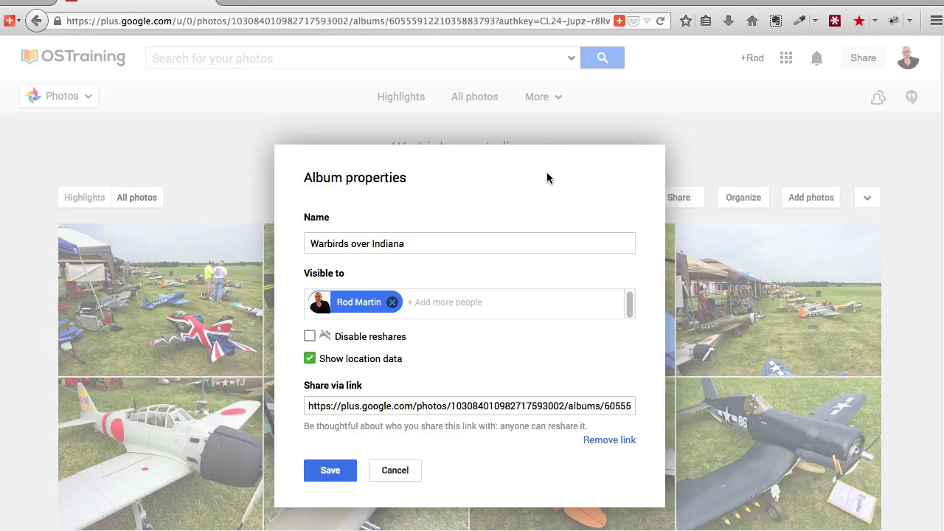
left_click(620, 409)
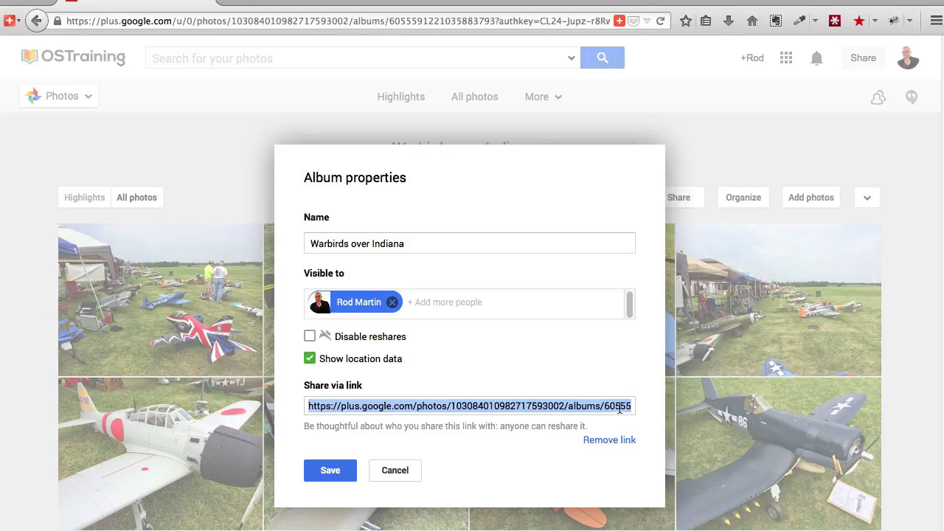
key("End")
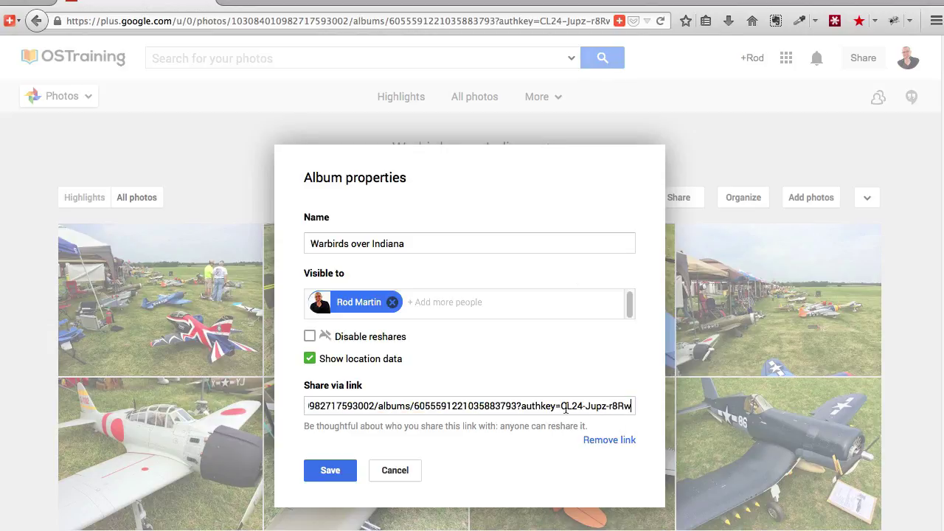
key("shift+Left")
key("shift+Left")
key("shift+Left")
key("shift+Left")
key("shift+Left")
key("shift+Left")
key("shift+Left")
key("shift+Left")
key("shift+Left")
key("shift+Left")
key("shift+Left")
key("shift+Left")
key("shift+Left")
key("shift+Left")
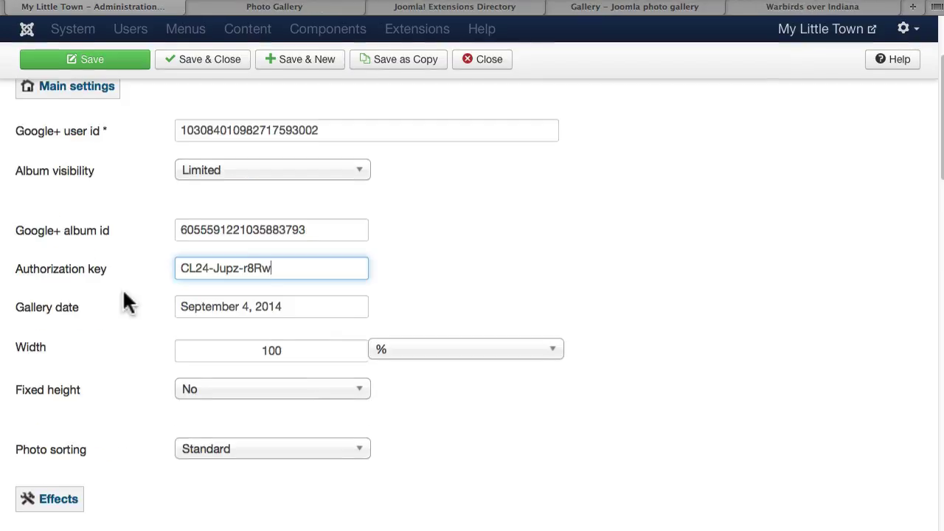
Scroll through the Photo Gallery item's form to review its settings.
scroll(120, 309, "down", 3)
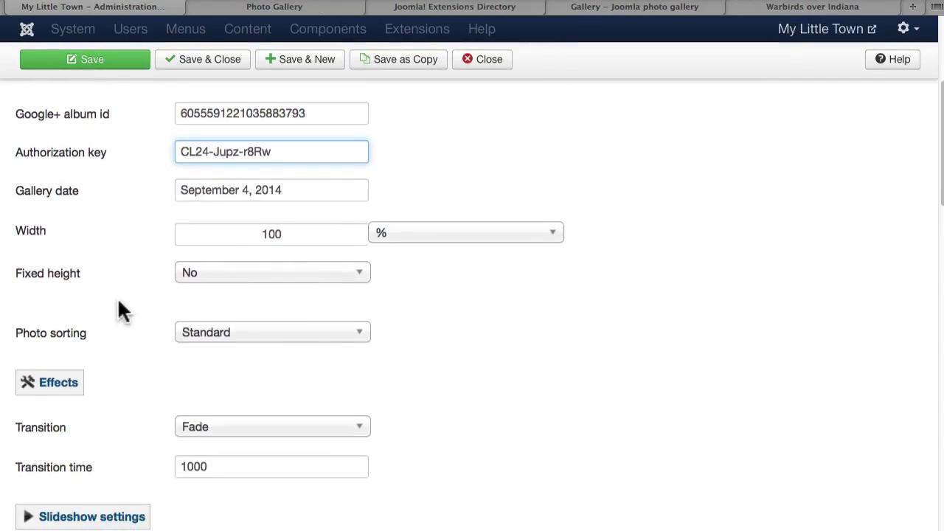
scroll(120, 308, "down", 2)
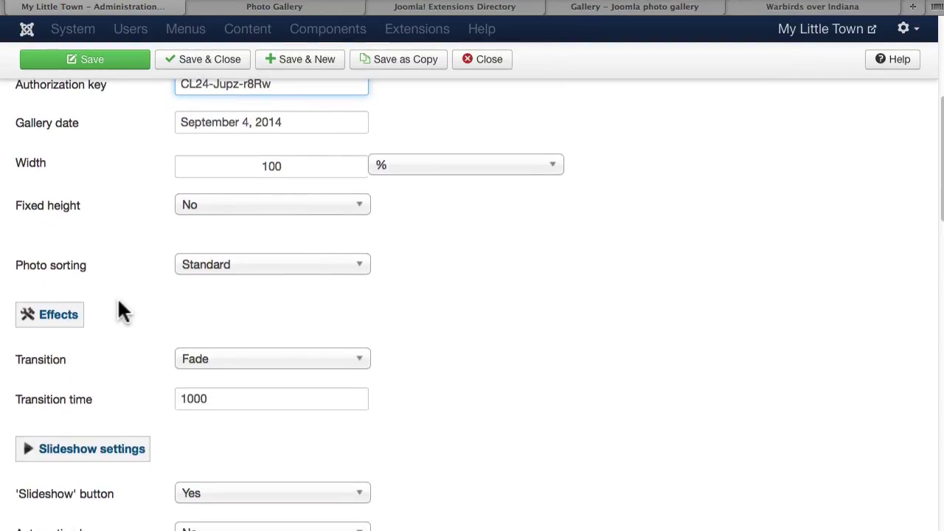
scroll(118, 309, "up", 3)
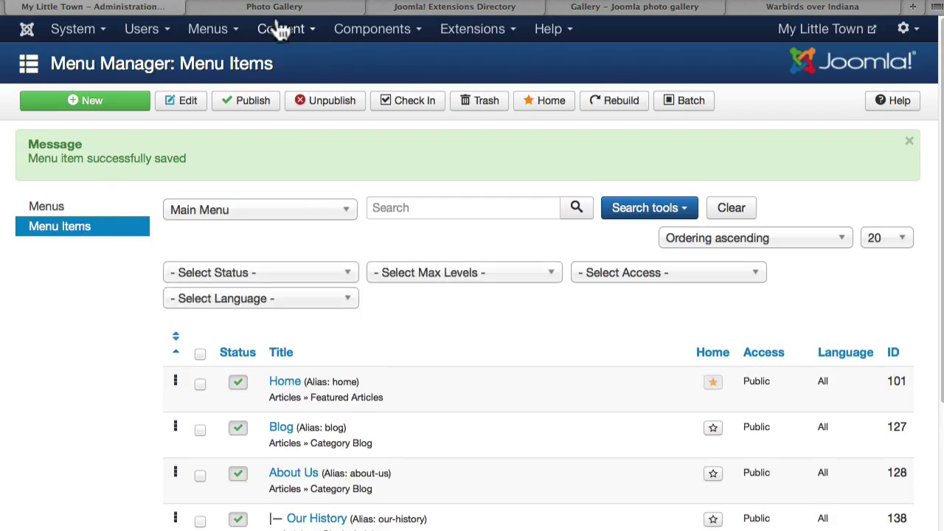
On the site's front page, open Photo Gallery from the main menu.
left_click(284, 9)
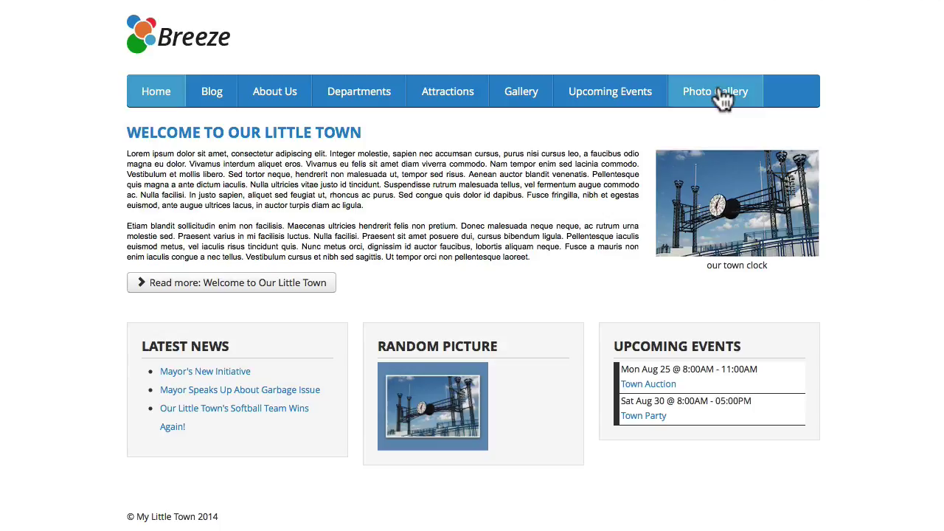
left_click(719, 89)
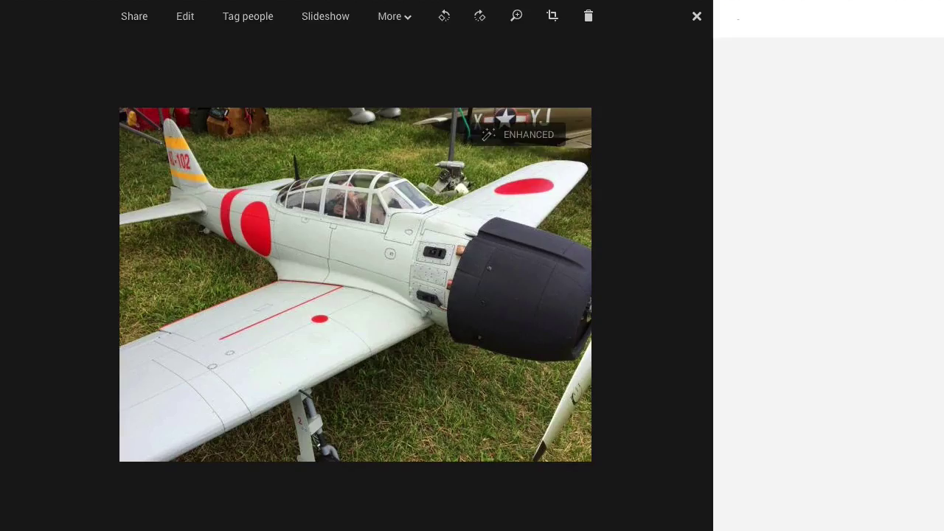
Close the enlarged IMG_0089.jpg photo to return to the album.
left_click(698, 17)
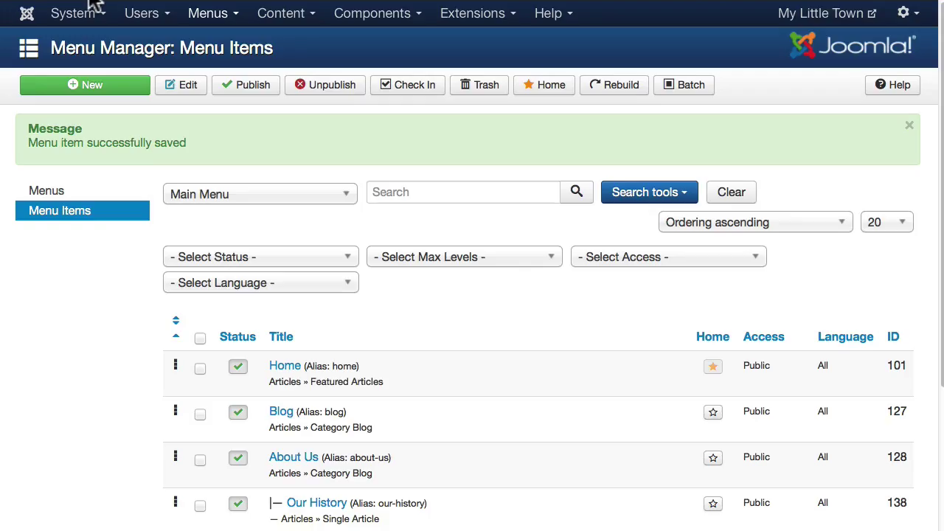